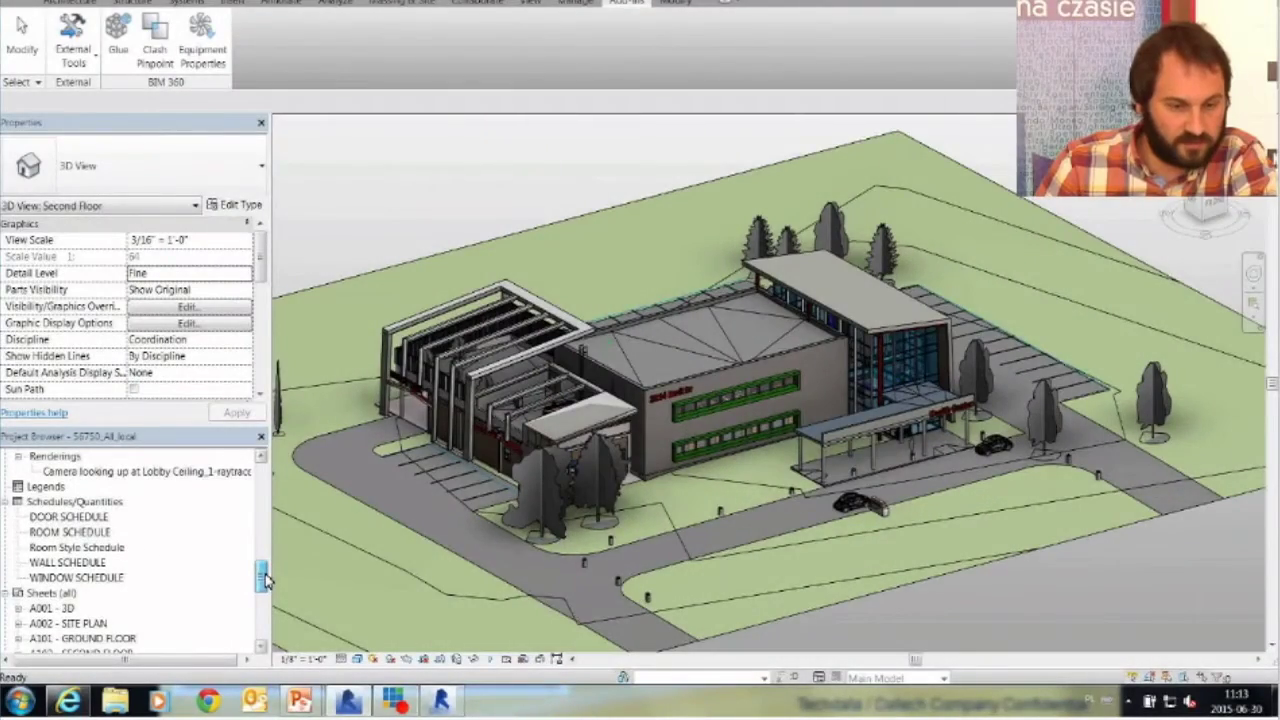
- Collapse the Sheets (all) list in the Project Browser and open the WINDOW SCHEDULE
left_click(8, 595)
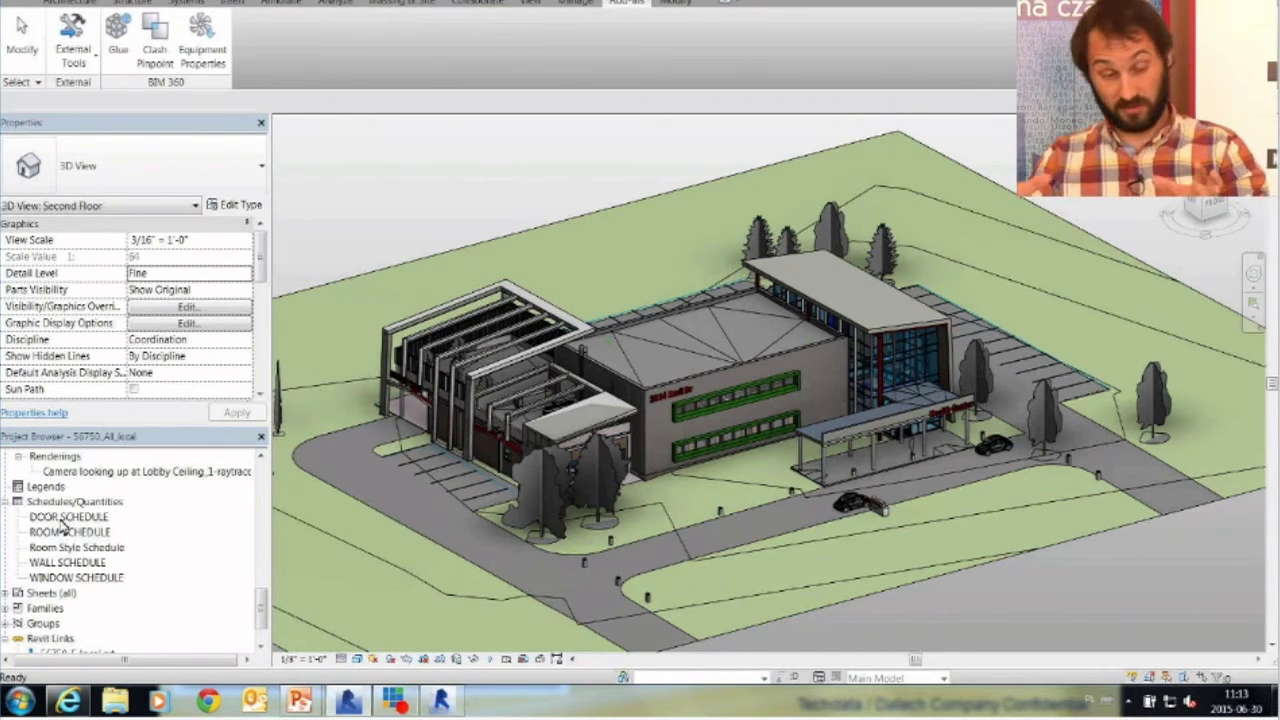
double_click(96, 580)
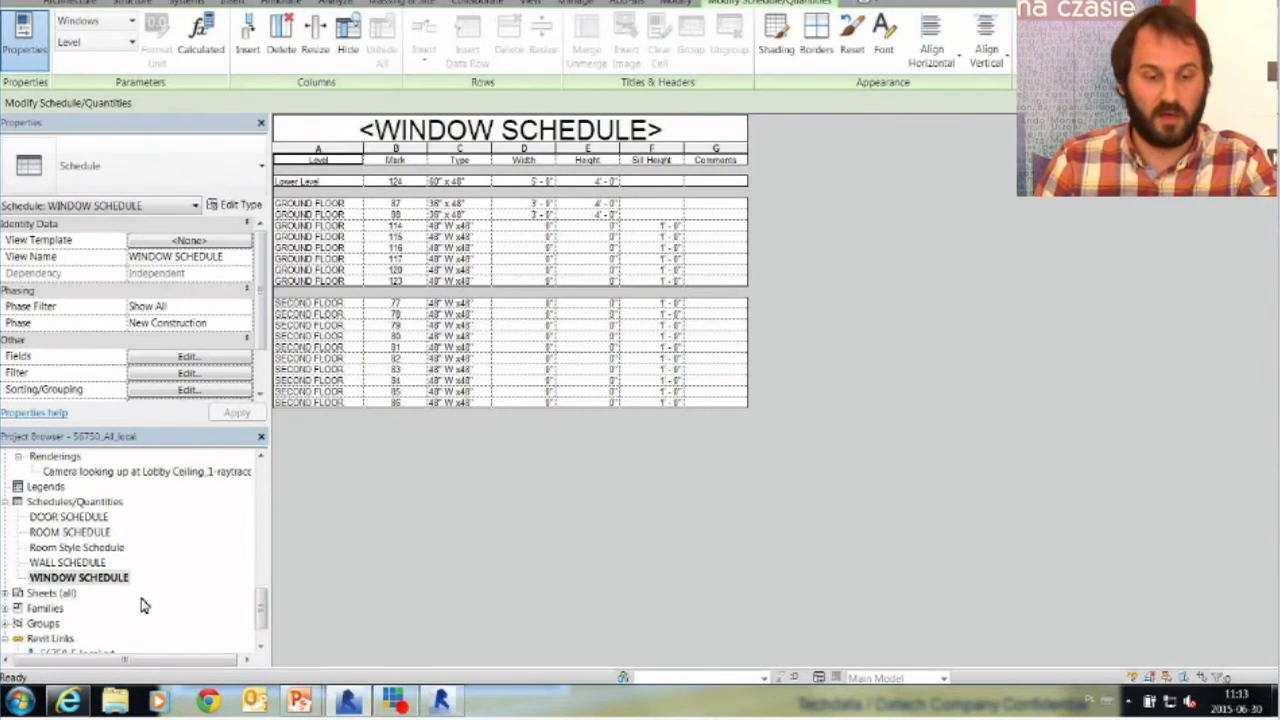
- Open the ROOM SCHEDULE, then the DOOR SCHEDULE
double_click(90, 533)
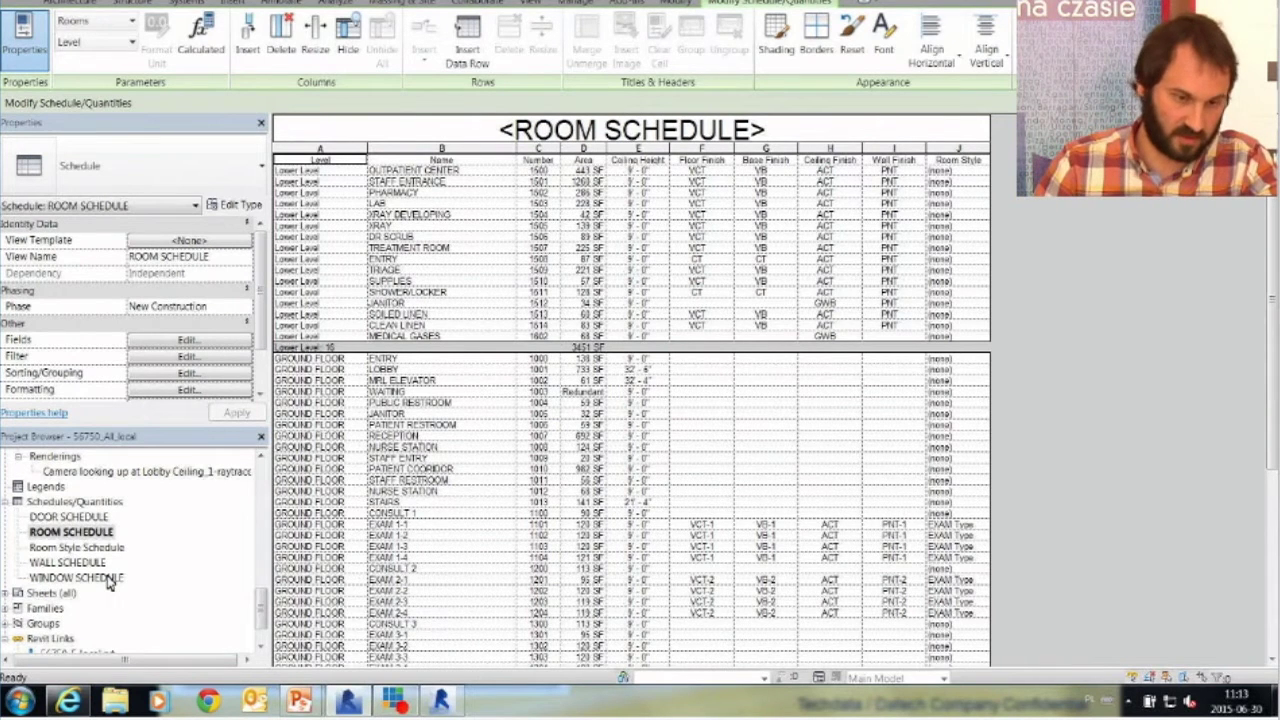
double_click(100, 516)
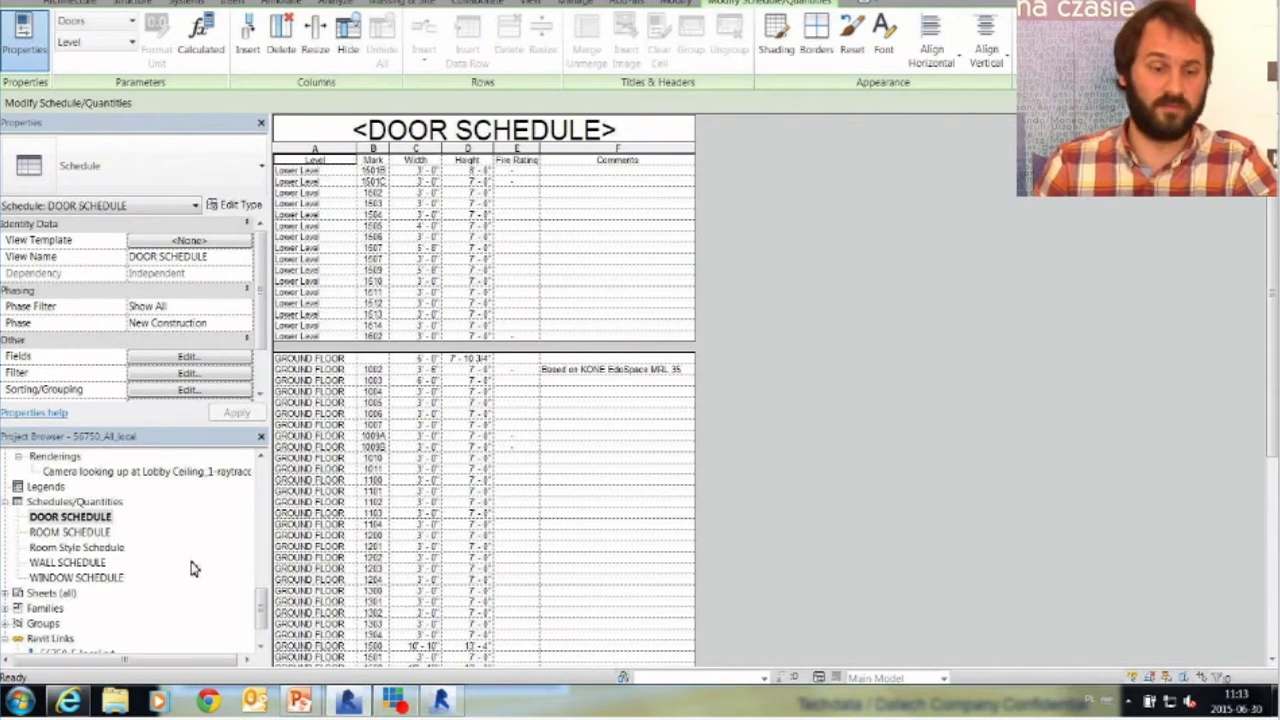
- Enlarge the Properties panel and open the door schedule's Sorting/Grouping settings (Level, then Mark)
left_click_drag(196, 432, 203, 500)
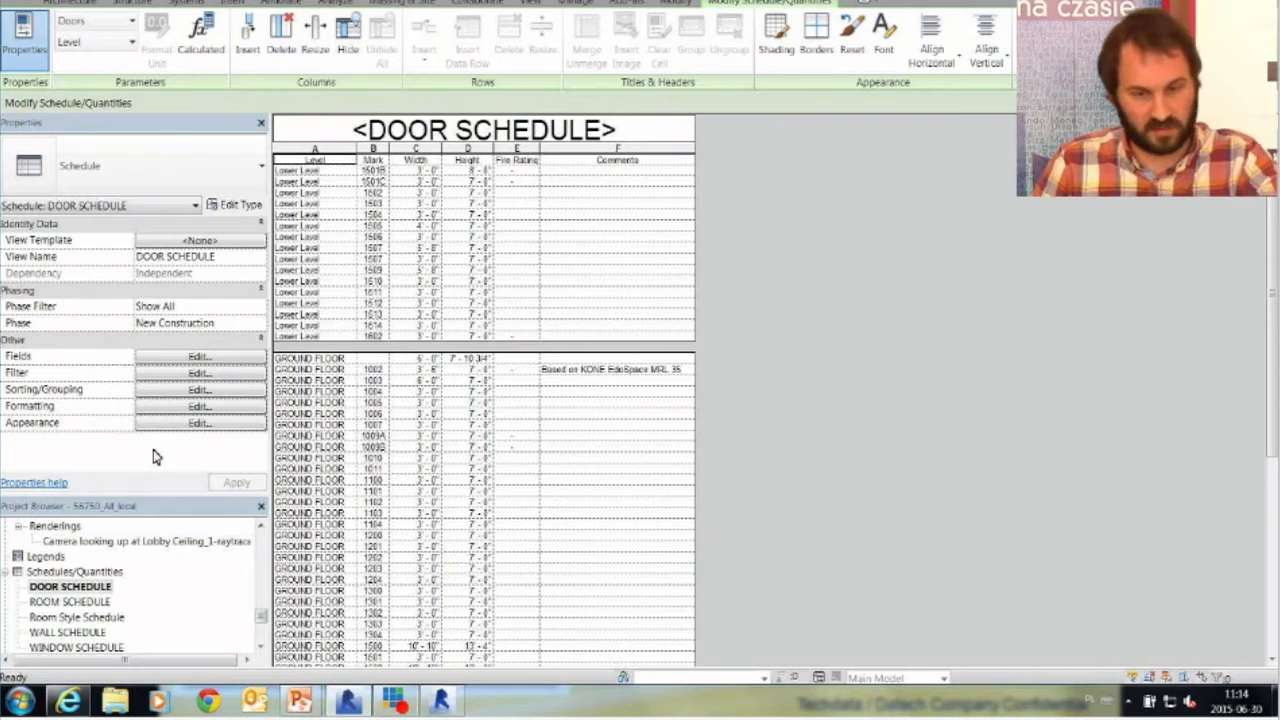
left_click(200, 390)
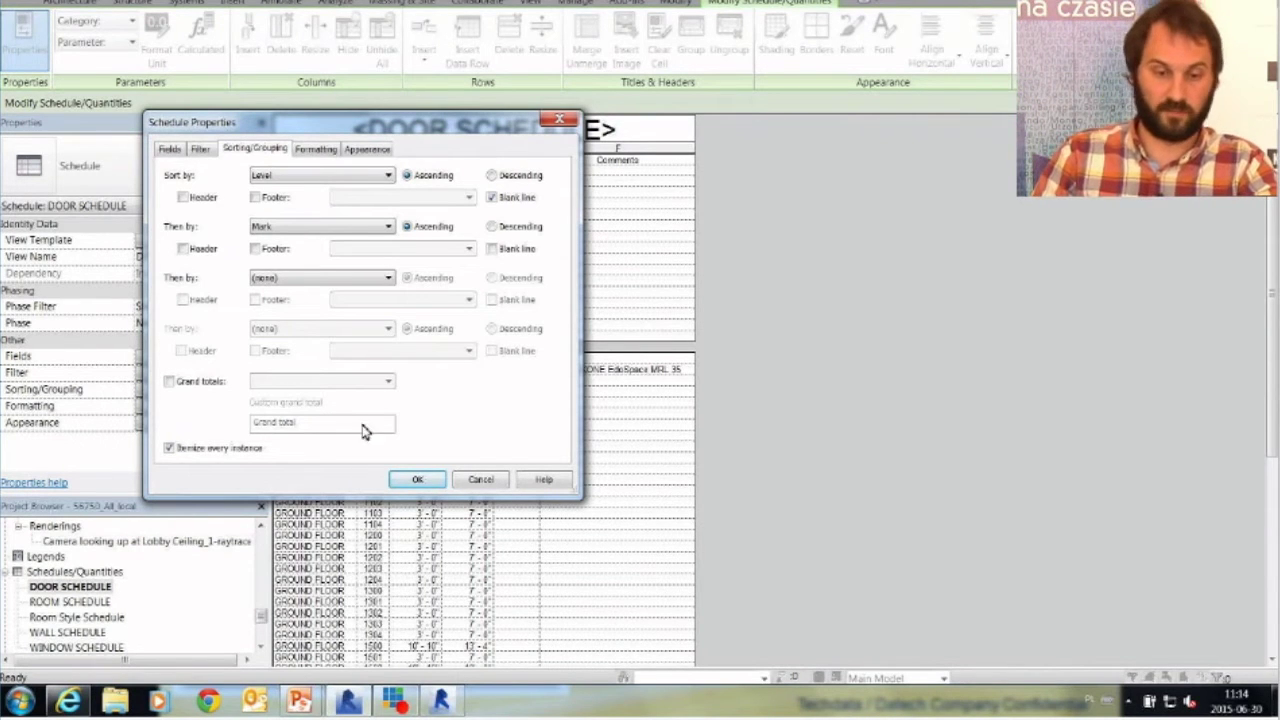
- Accept the Schedule Properties dialog, returning to the level-grouped DOOR SCHEDULE
left_click(420, 481)
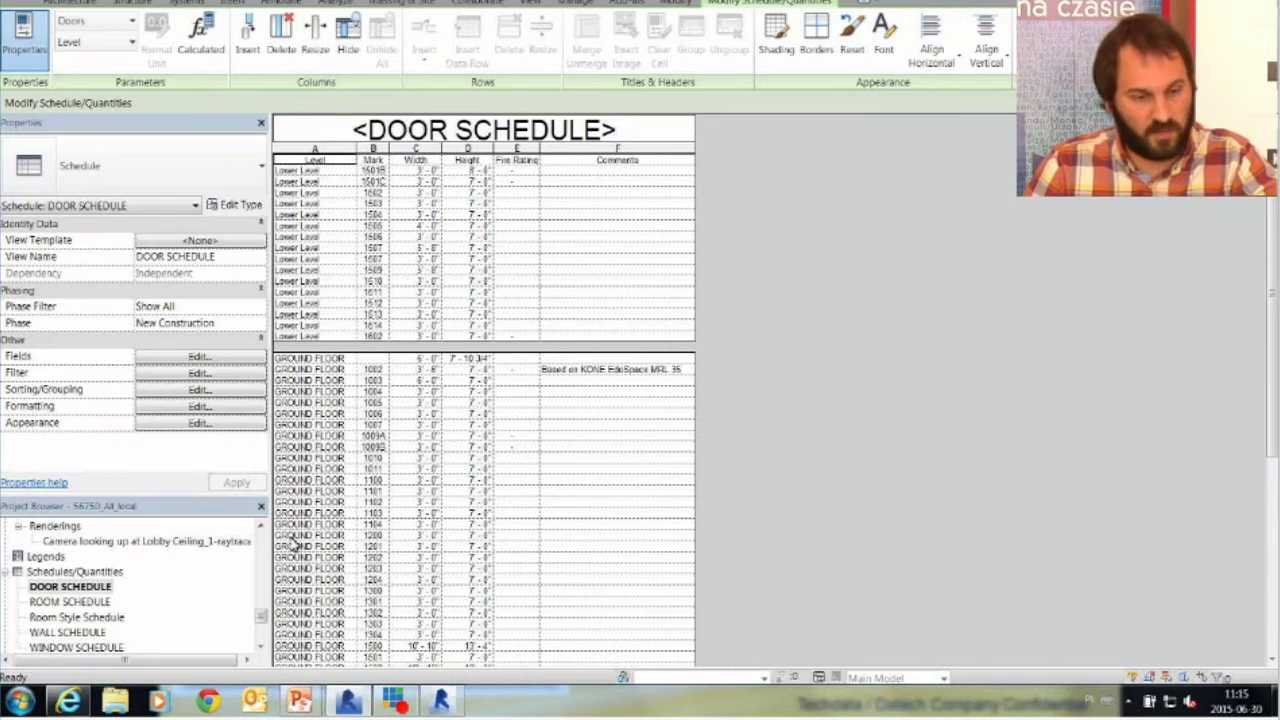
- Give the Project Browser more room and reopen the WINDOW SCHEDULE
left_click_drag(240, 500, 235, 400)
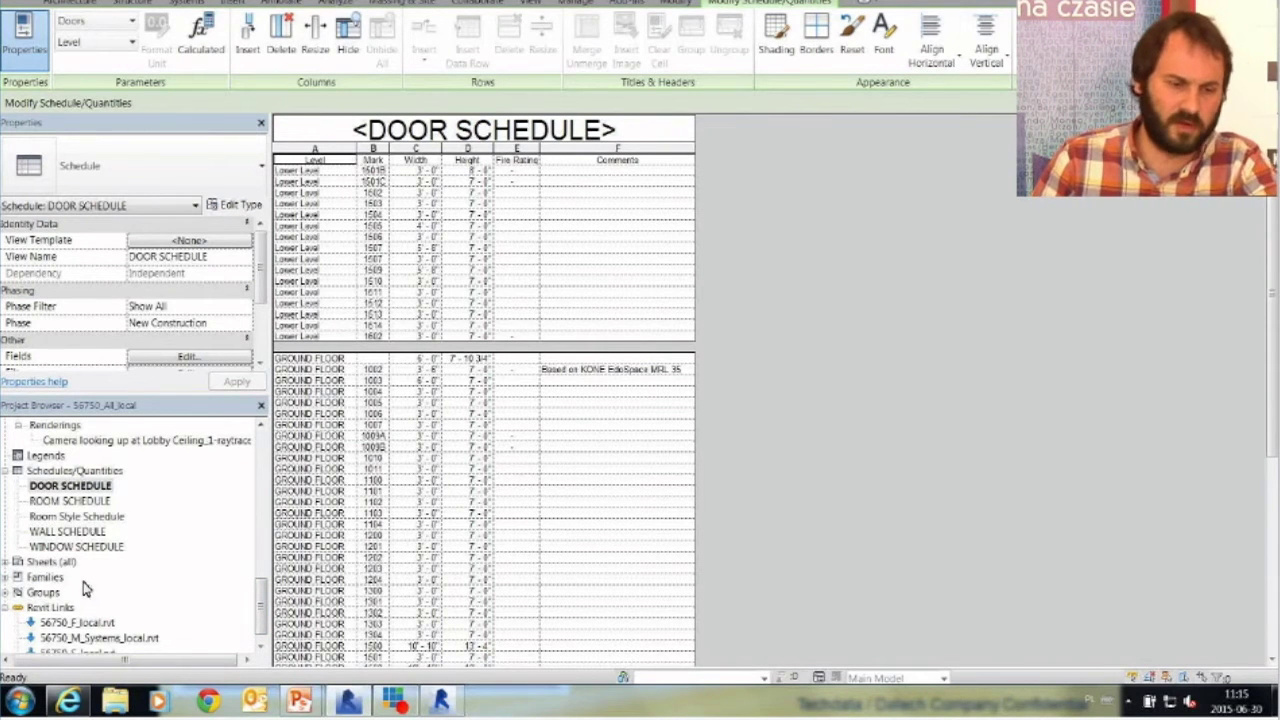
double_click(100, 547)
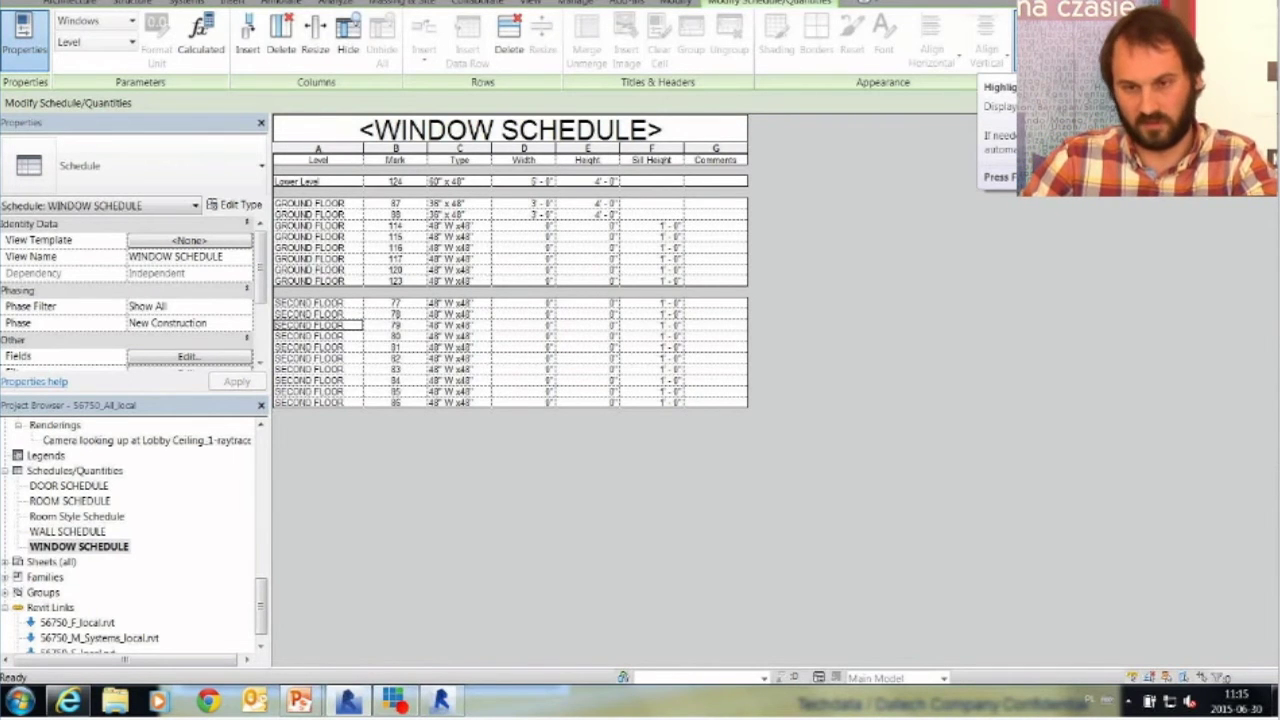
- Highlight the selected second-floor window row in the model and move the Show Element(s) prompt aside
left_click(1040, 40)
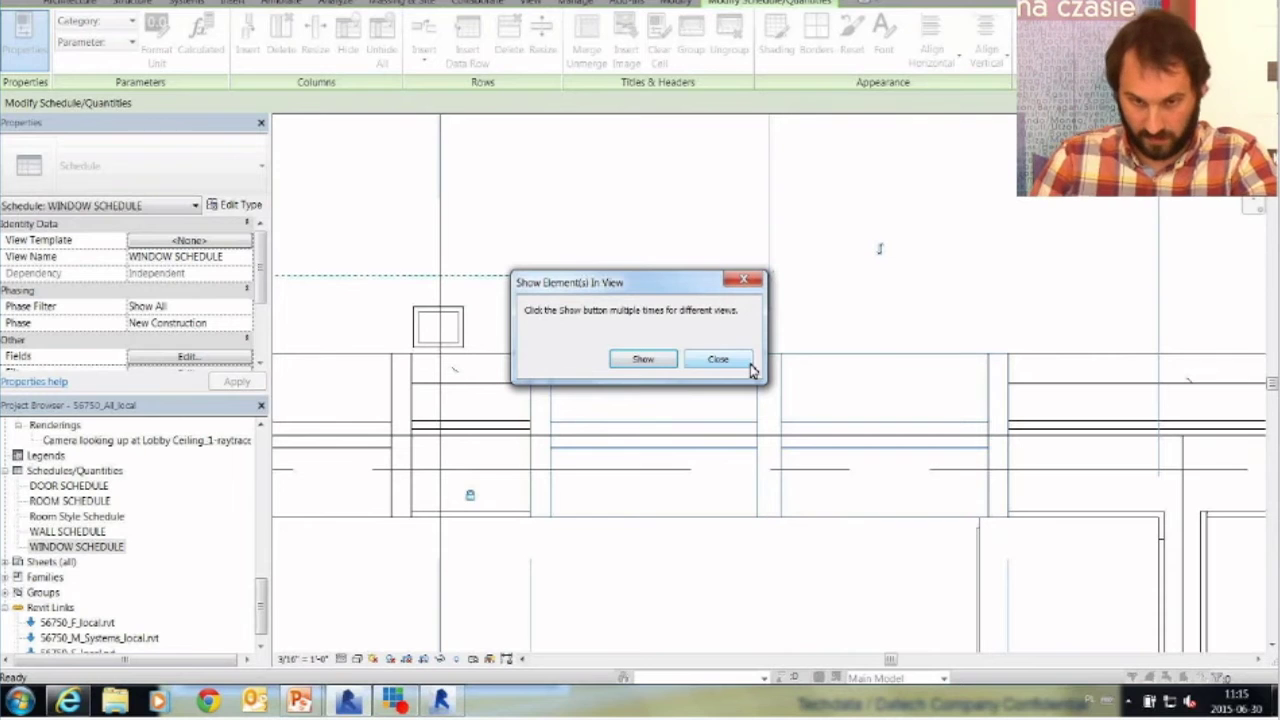
left_click_drag(686, 289, 636, 149)
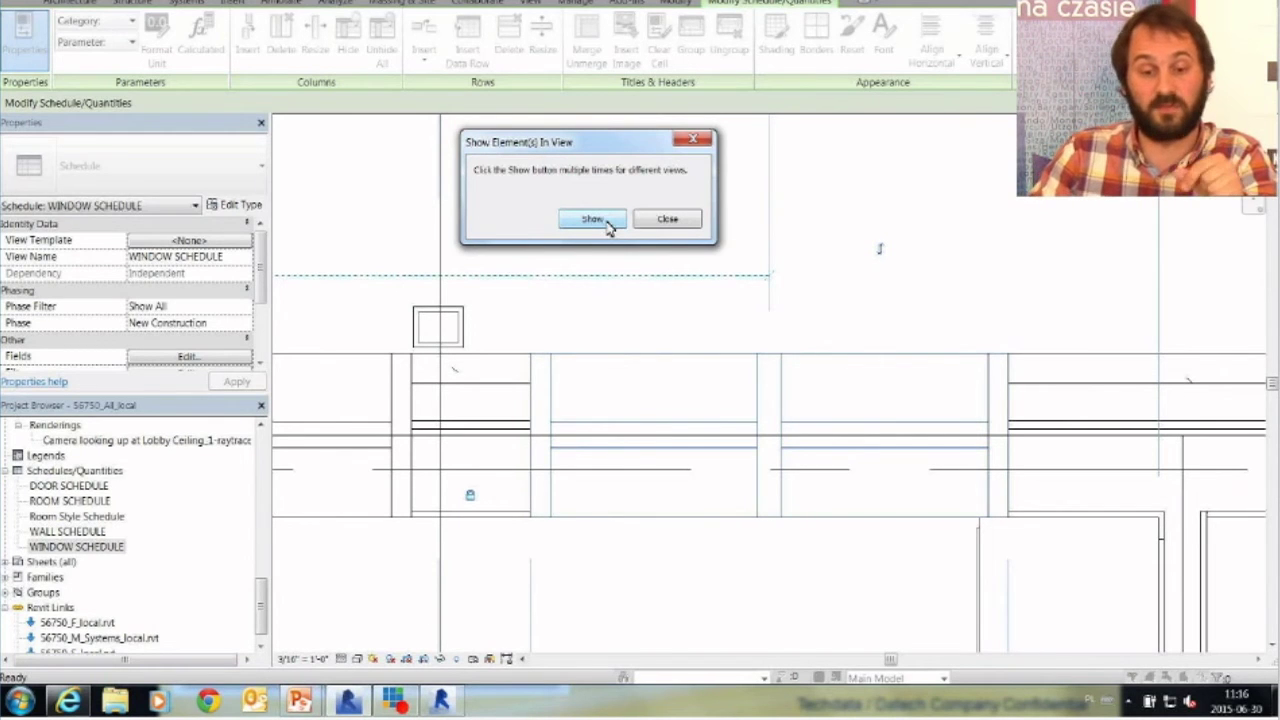
- Show window 79 in a 3D view, then close the Show Element(s) In View dialog
left_click(593, 219)
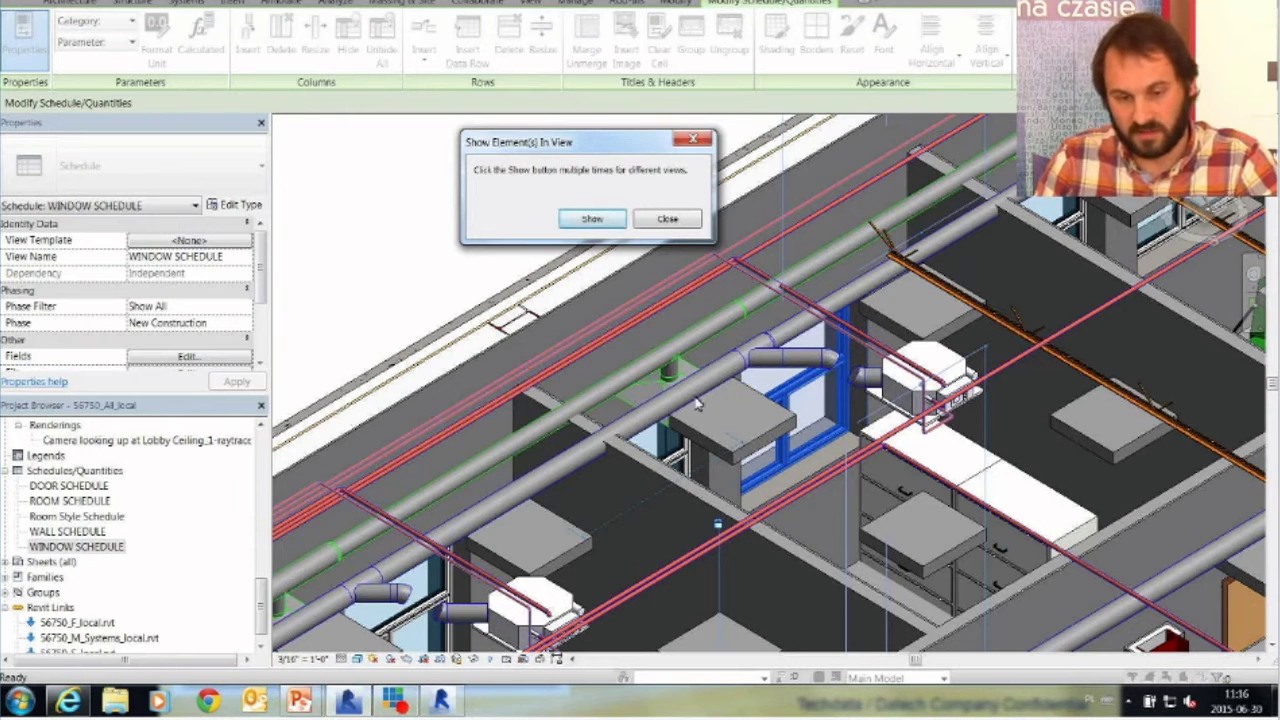
left_click(699, 221)
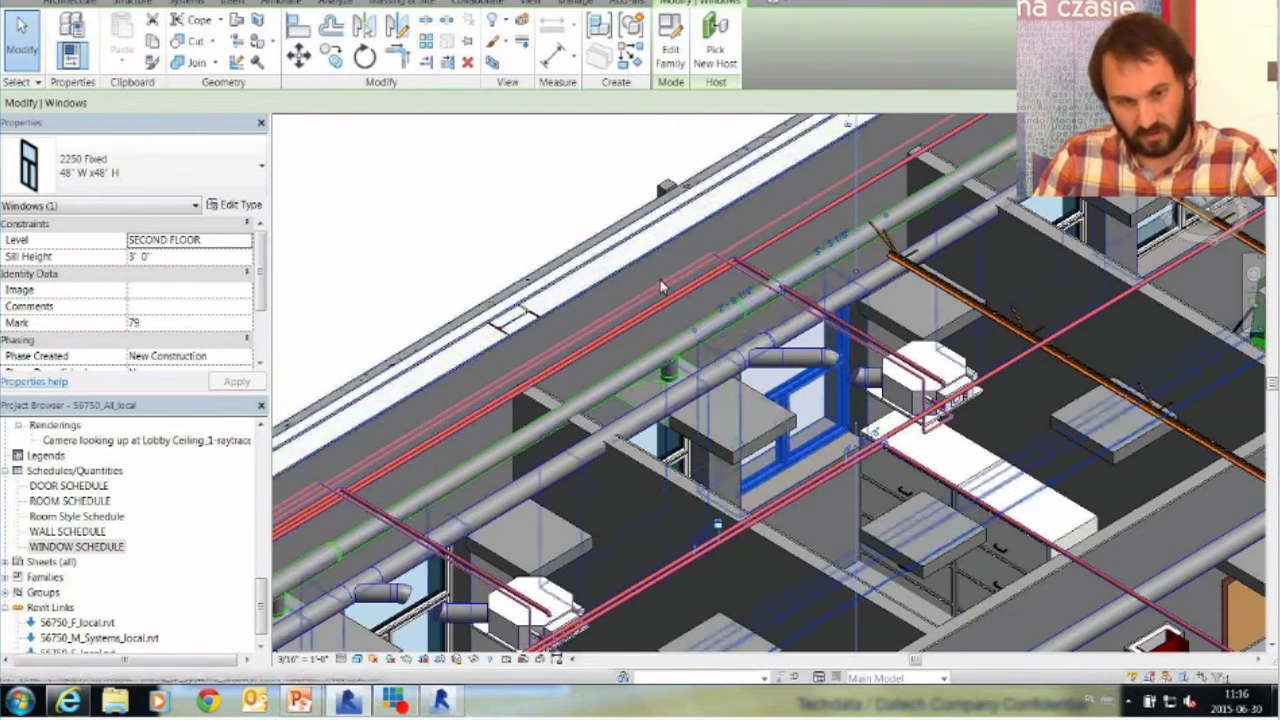
- Pan and orbit the 3D view to face window 79 in the exterior wall
middle_click_drag(520, 256, 584, 264)
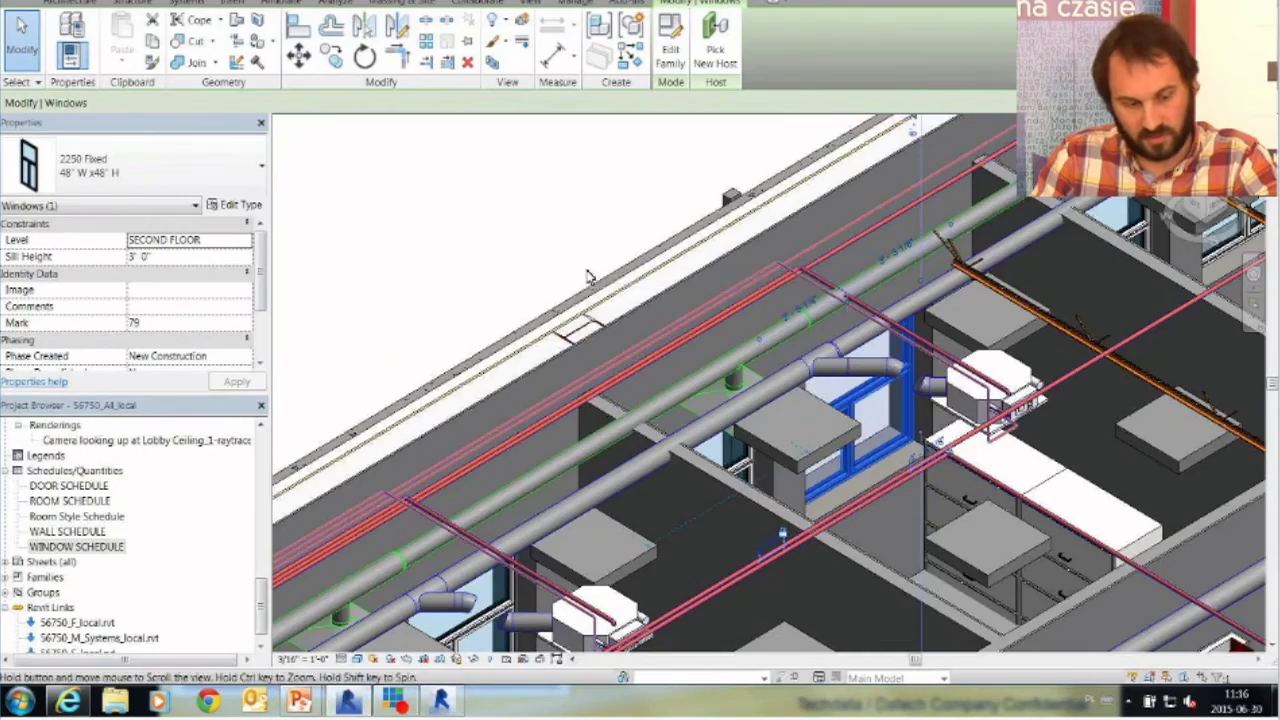
middle_click_drag(588, 277, 514, 289)
mouse_move(554, 331)
middle_mouse_down("shift")
mouse_move(557, 280)
mouse_move(749, 266)
mouse_move(991, 194)
mouse_move(1007, 236)
middle_mouse_up("shift")
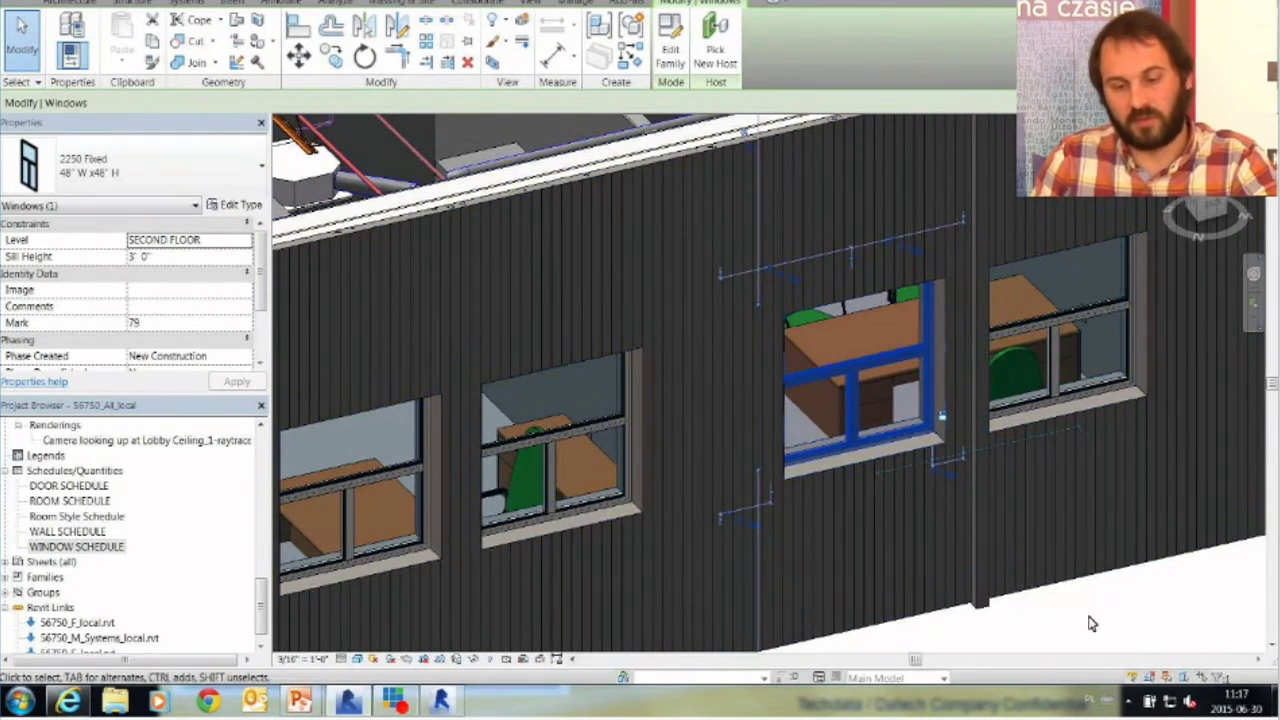
scroll(1135, 540, "up", 1)
- Zoom in on window 79, the 2250 Fixed 48" x 48" in the second-floor wall
scroll(1192, 536, "up", 1)
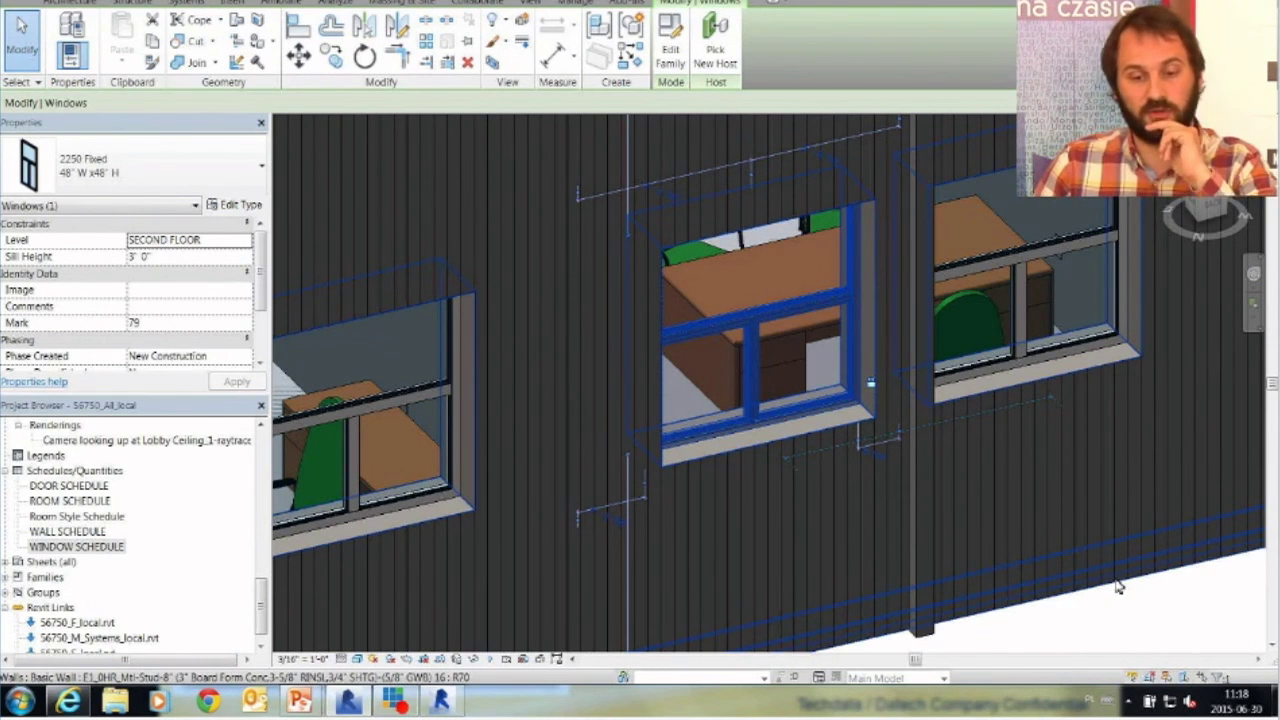
scroll(660, 477, "down", 1)
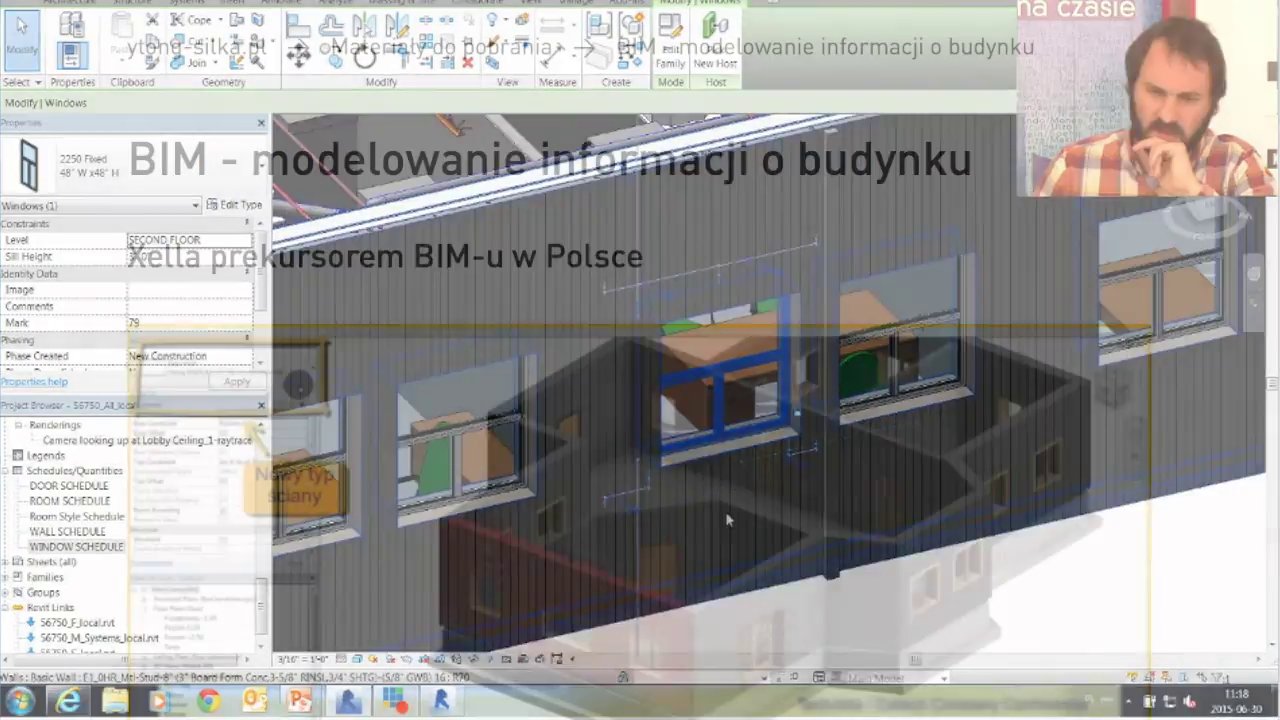